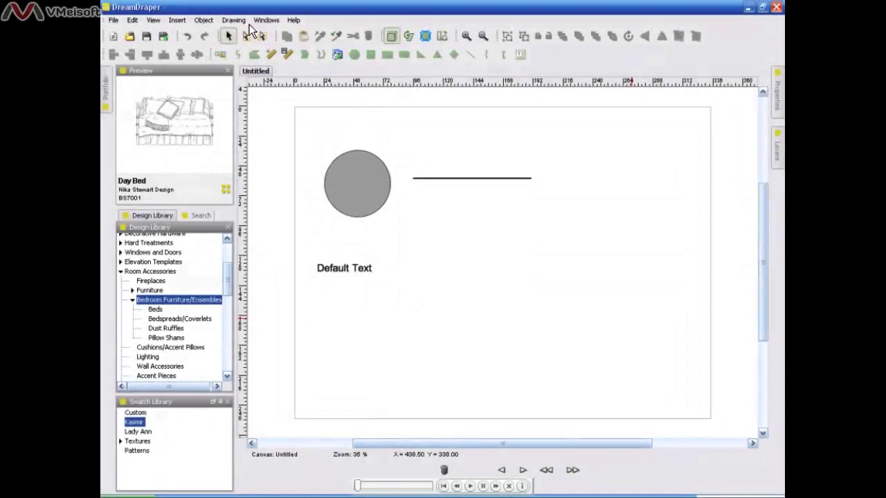
# - Draw a rectangle about 81 wide and 60 high near the page's upper-right corner, and deselect it
pyautogui.click(365, 173)
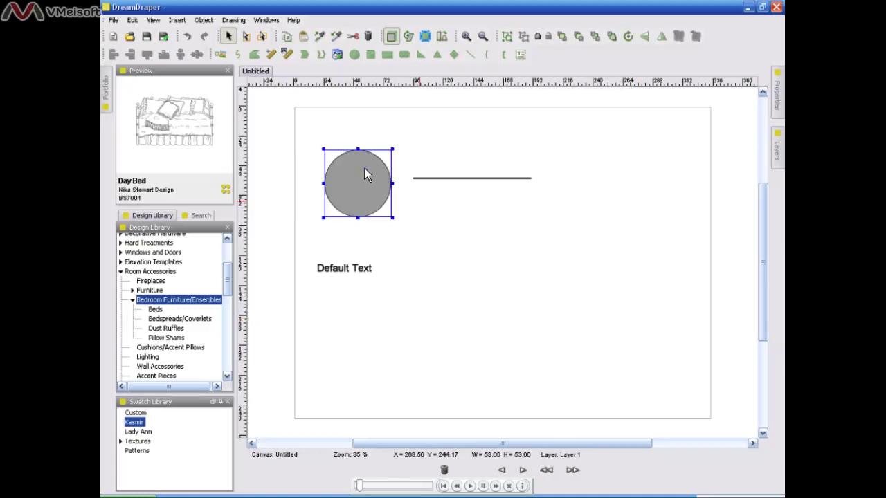
pyautogui.click(388, 54)
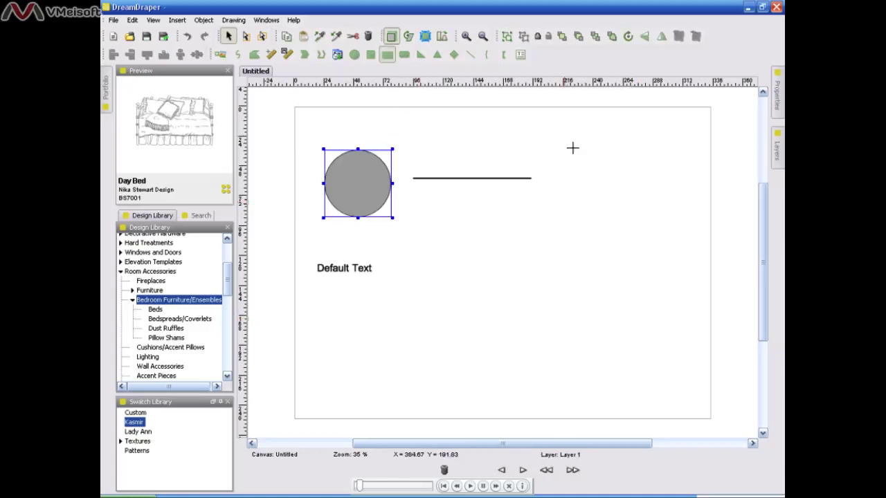
pyautogui.moveTo(566, 141); pyautogui.dragTo(667, 214)
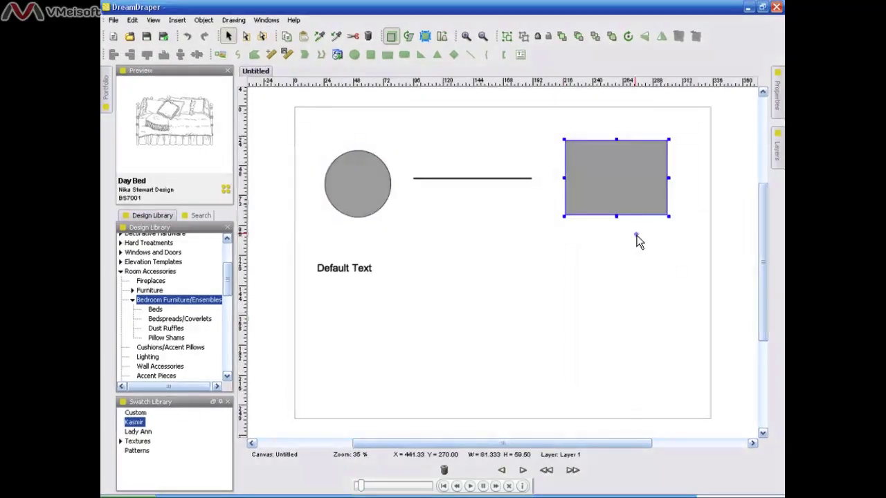
pyautogui.click(636, 235)
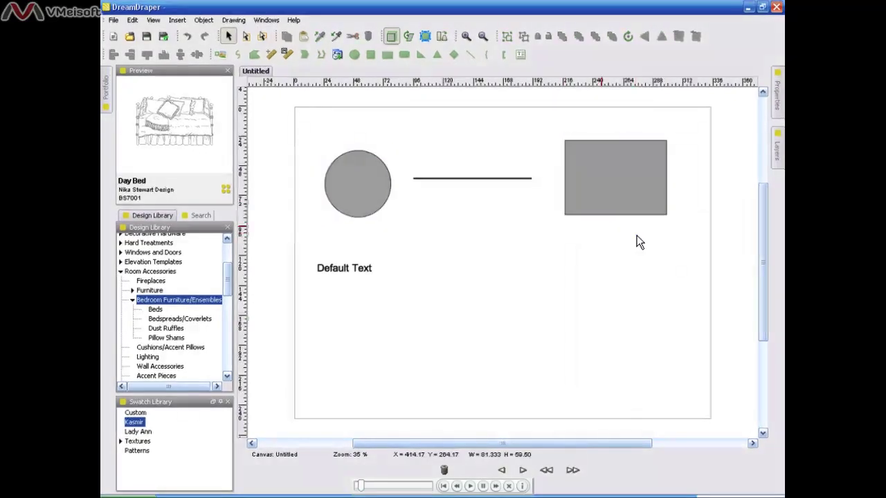
pyautogui.click(519, 180)
pyautogui.click(516, 209)
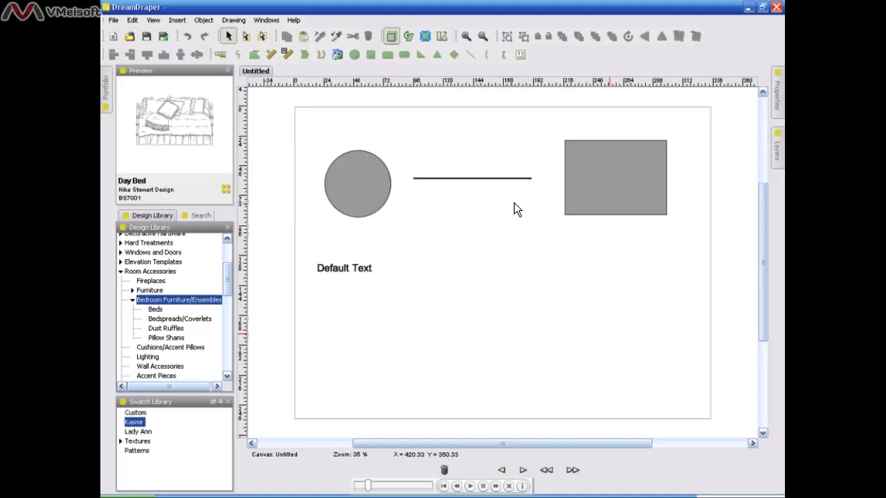
# - Draw a circle about 54 in diameter beneath the horizontal line, and deselect it
pyautogui.click(356, 56)
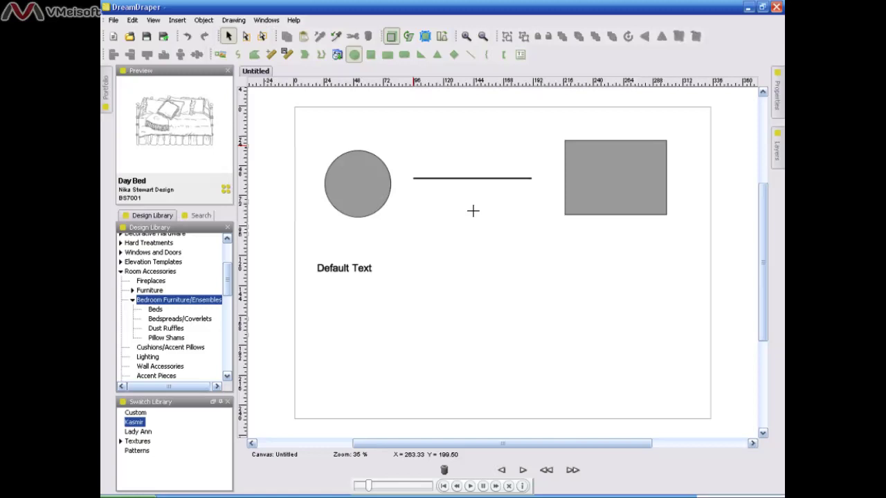
pyautogui.moveTo(450, 198); pyautogui.dragTo(528, 266)
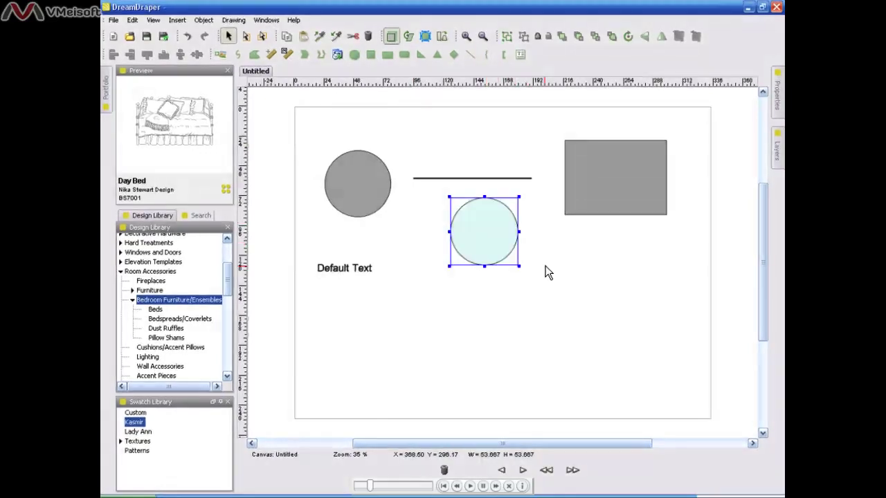
pyautogui.click(546, 270)
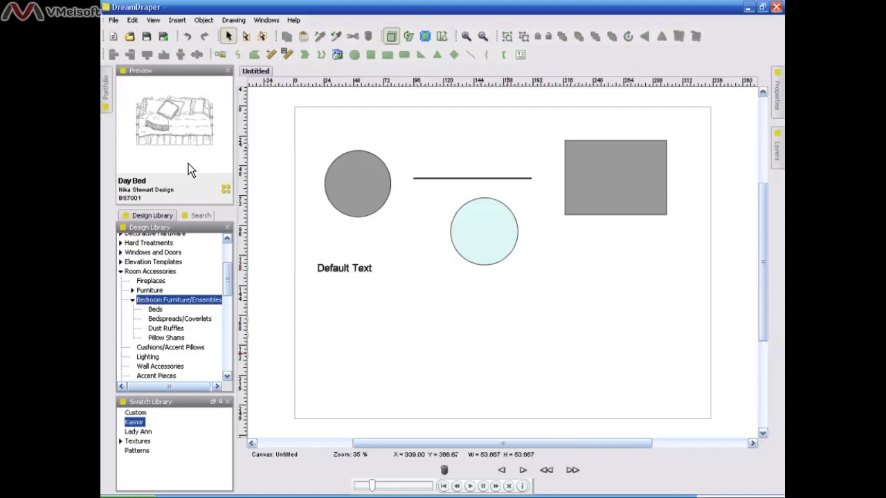
# - In the shape preferences, set the default Rectangle fill color to pale cyan (H 177, S 8, B 98)
pyautogui.click(138, 22)
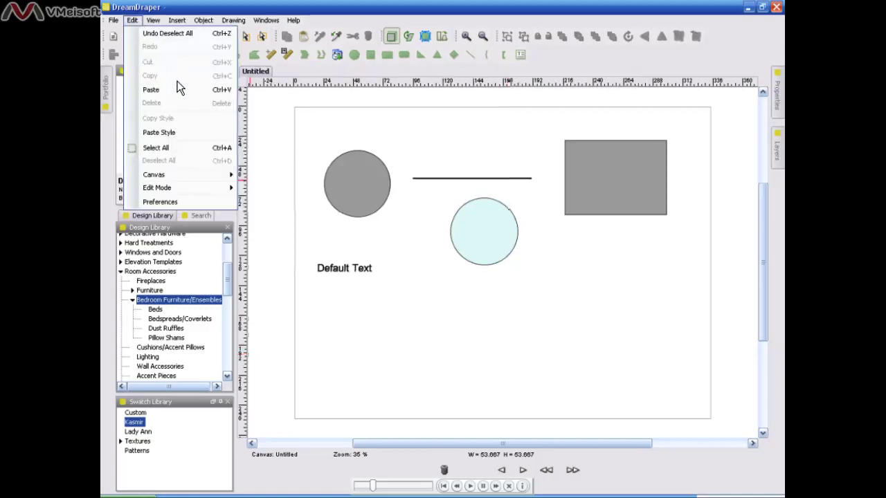
pyautogui.click(184, 201)
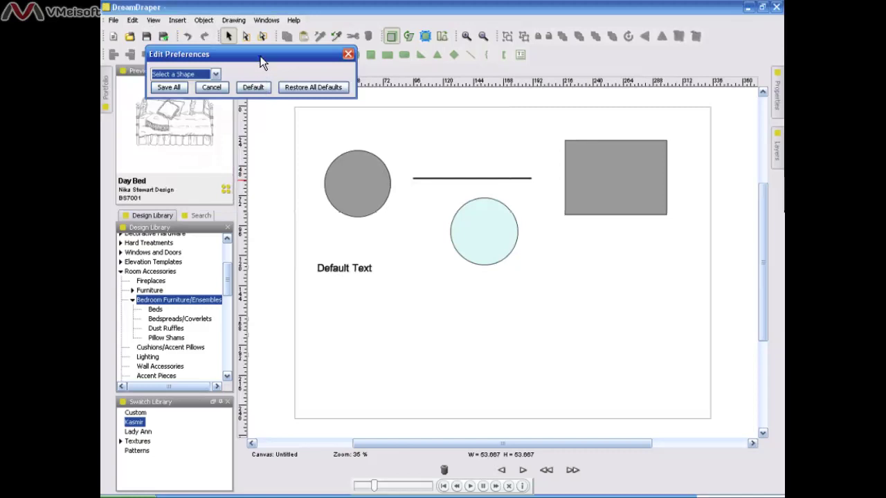
pyautogui.click(218, 75)
pyautogui.scroll(-3, 218, 118)
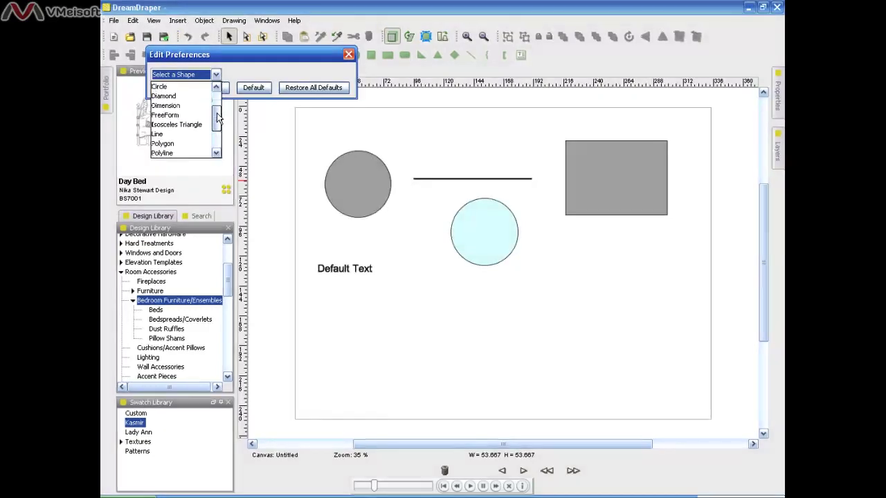
pyautogui.scroll(-1, 216, 126)
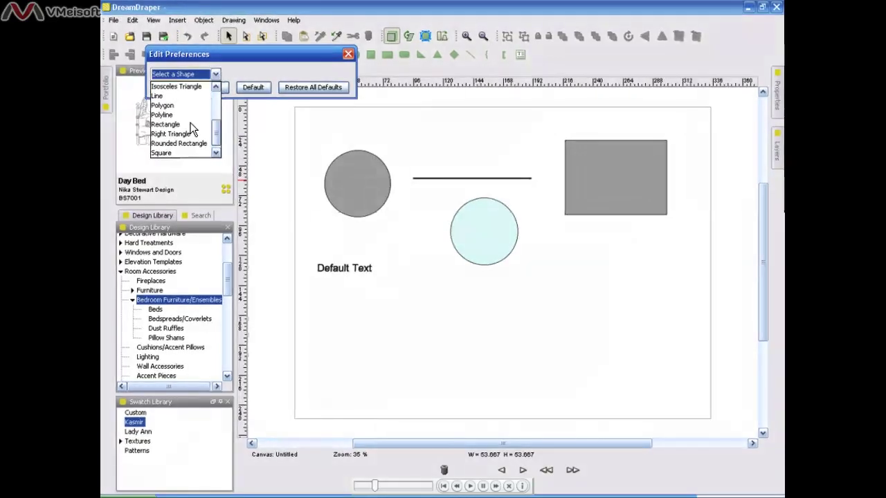
pyautogui.click(189, 126)
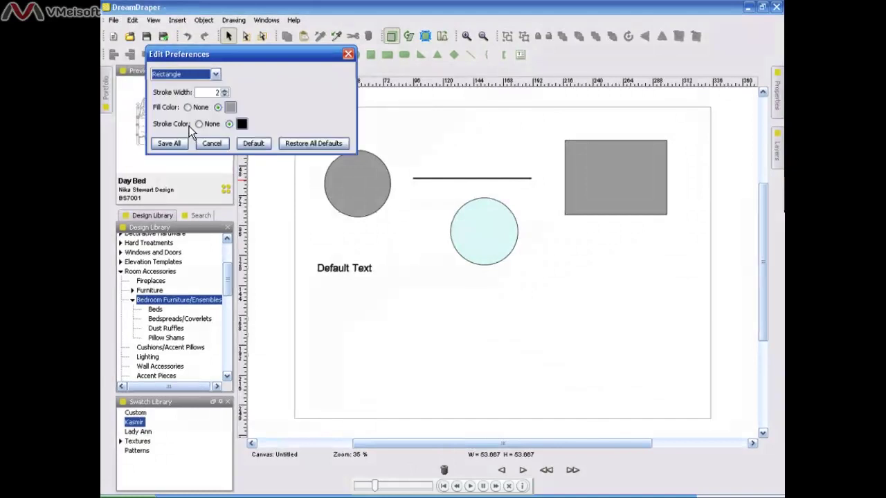
pyautogui.click(232, 110)
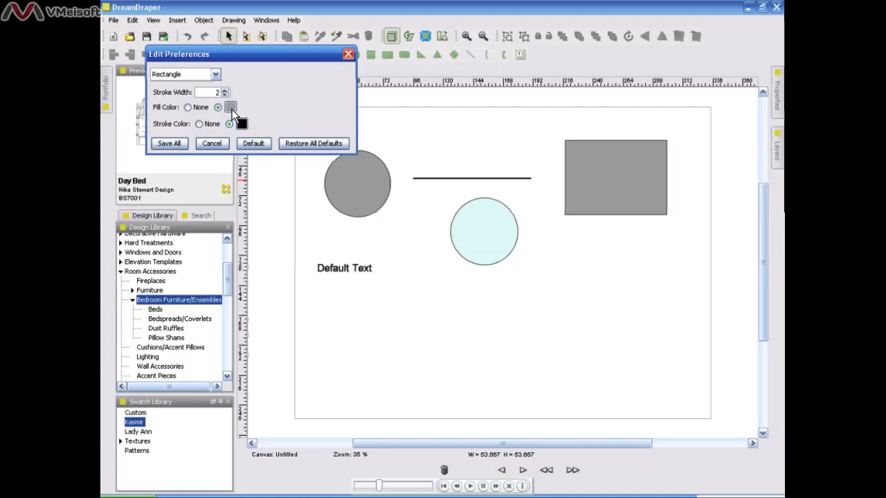
pyautogui.click(232, 109)
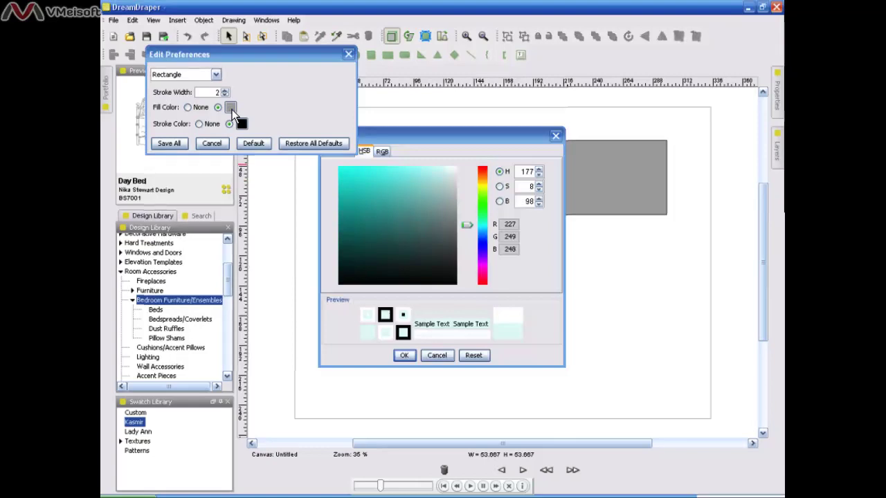
pyautogui.click(409, 356)
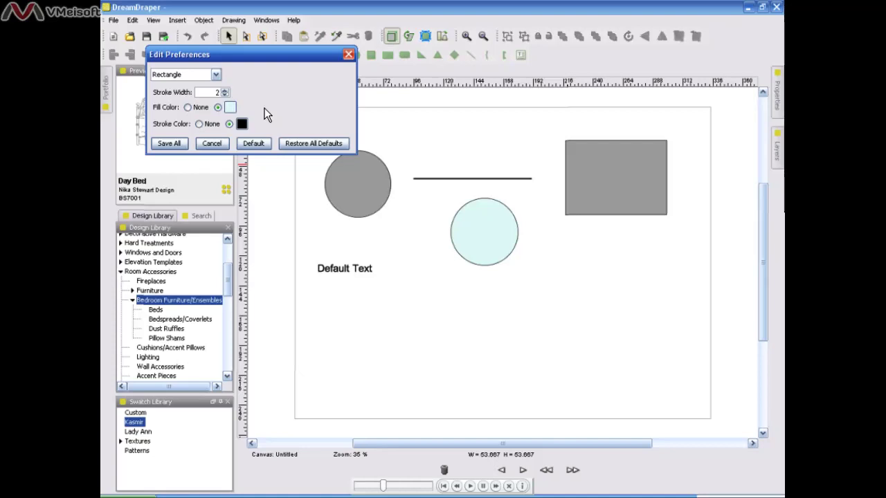
# - Set the default Rectangle stroke color to None and save the preferences
pyautogui.press('Tab')
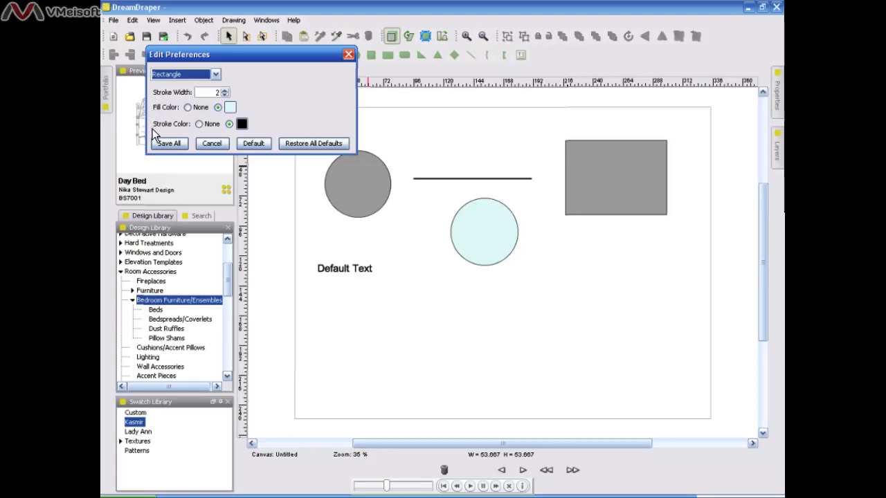
pyautogui.click(203, 127)
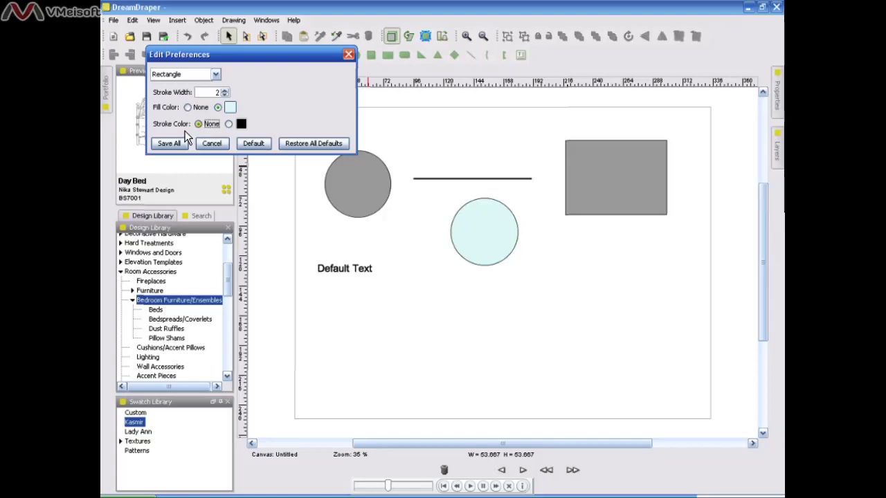
pyautogui.click(170, 144)
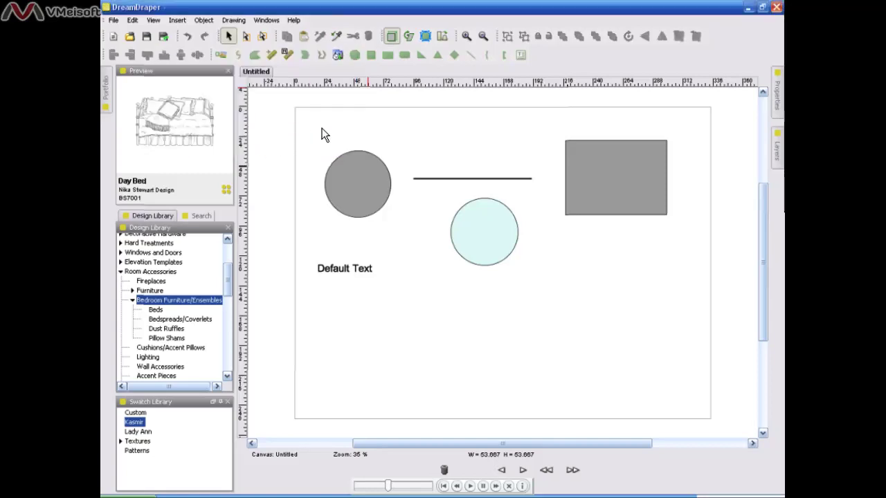
# - Draw a rectangle about 81 wide and 58 high directly beneath the gray rectangle, and deselect it
pyautogui.click(387, 55)
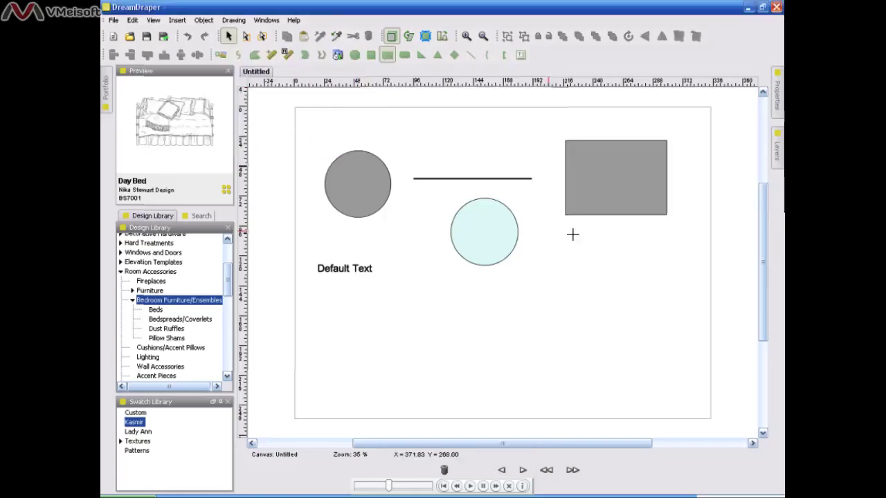
pyautogui.moveTo(568, 233); pyautogui.dragTo(668, 305)
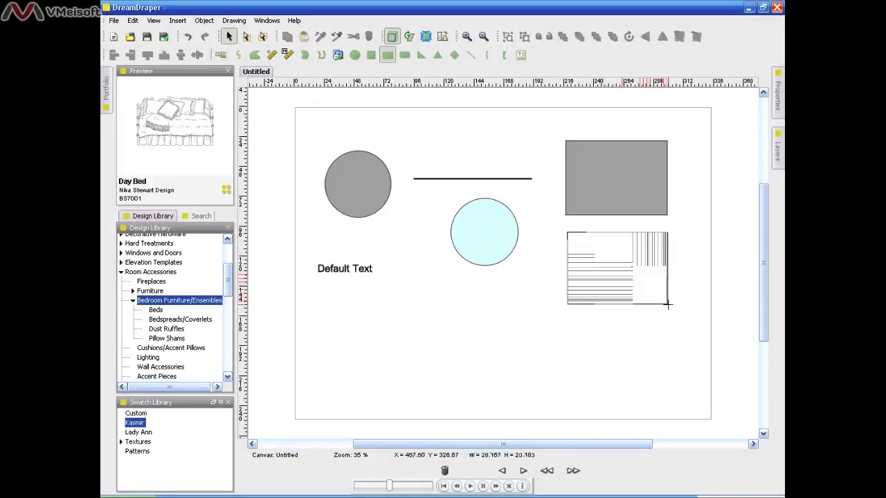
pyautogui.moveTo(669, 304); pyautogui.dragTo(668, 305)
pyautogui.click(688, 312)
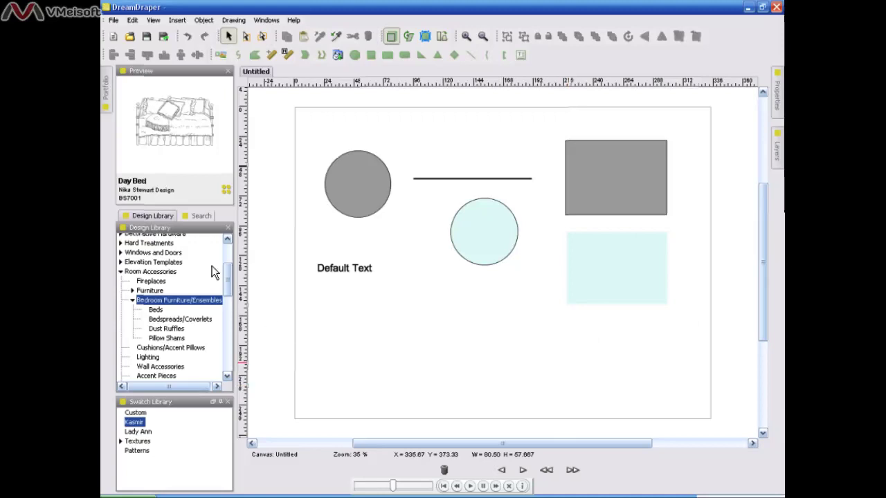
# - Open the shape preferences for the Text object type
pyautogui.click(133, 21)
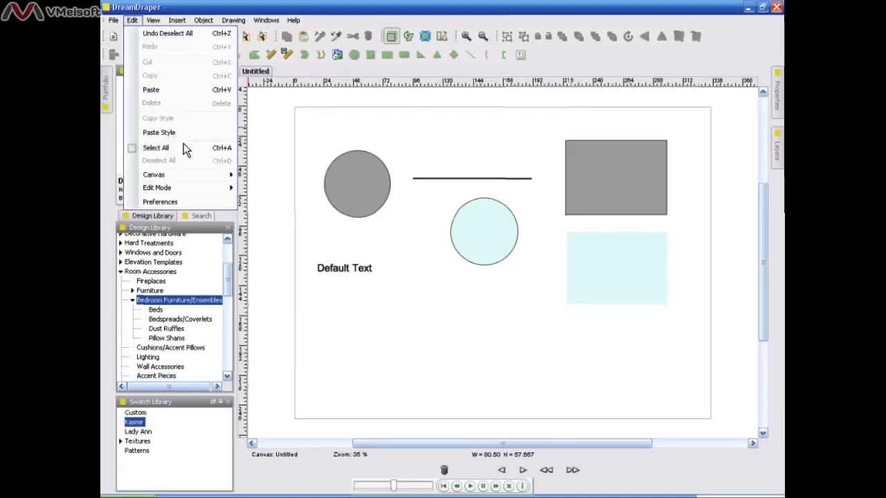
pyautogui.click(185, 202)
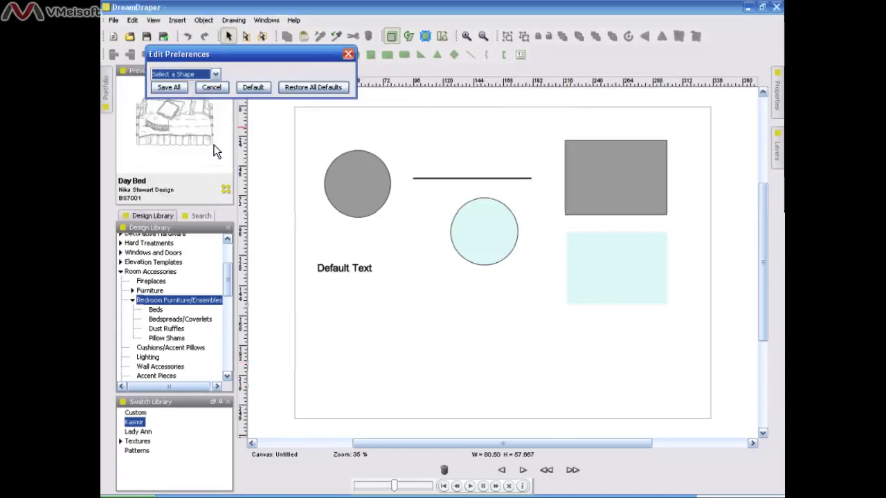
pyautogui.click(216, 74)
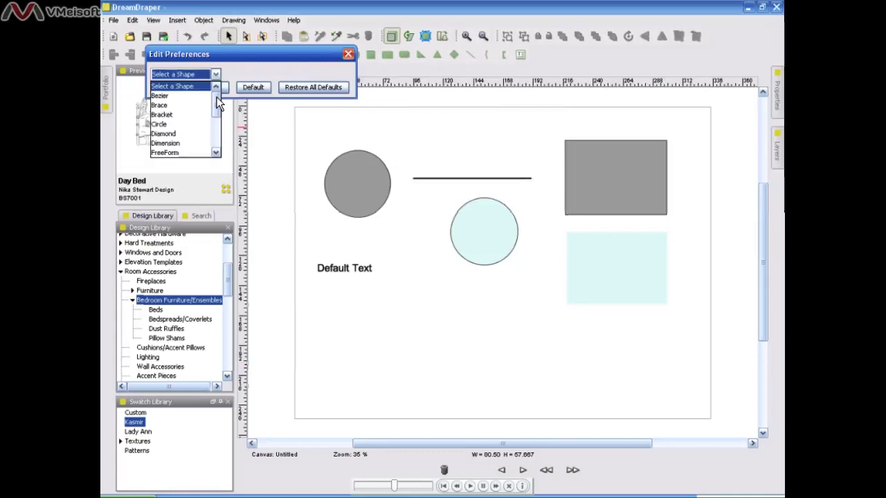
pyautogui.moveTo(216, 97); pyautogui.dragTo(214, 138)
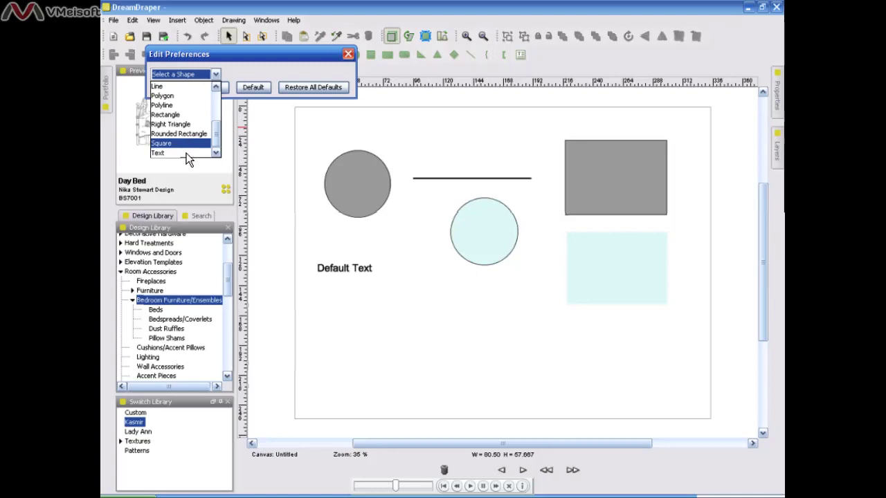
pyautogui.click(186, 154)
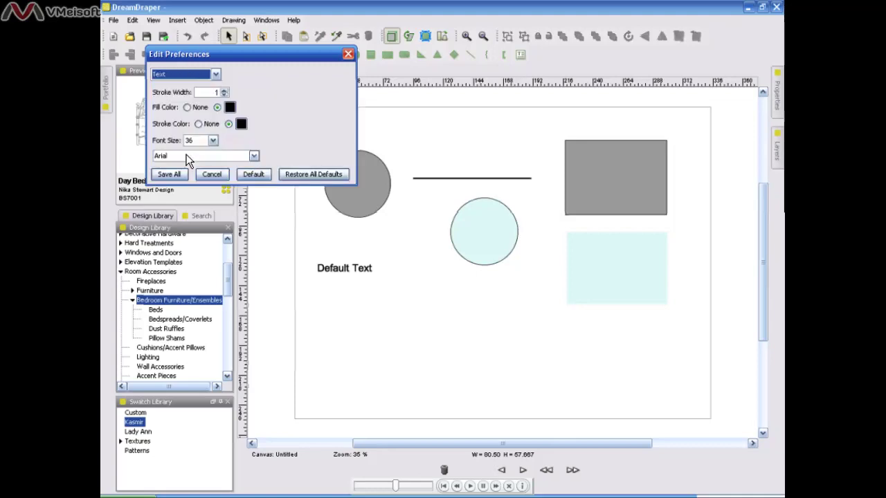